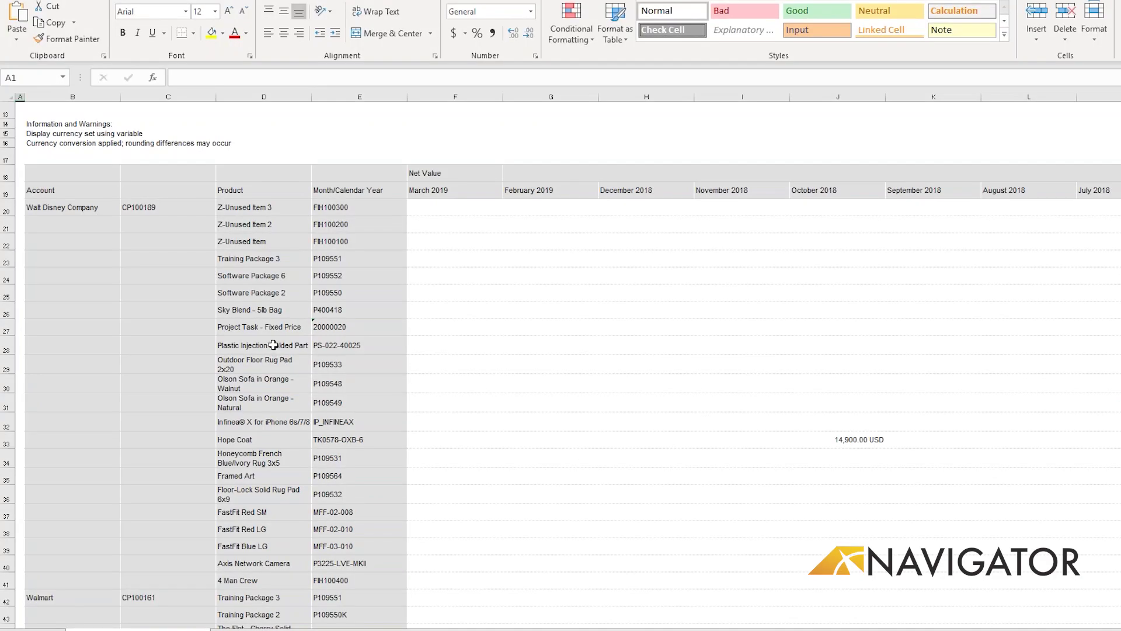
Step: Log on to SAP Business ByDesign with the user name and password, retyping the password after the first rejection
click(273, 345)
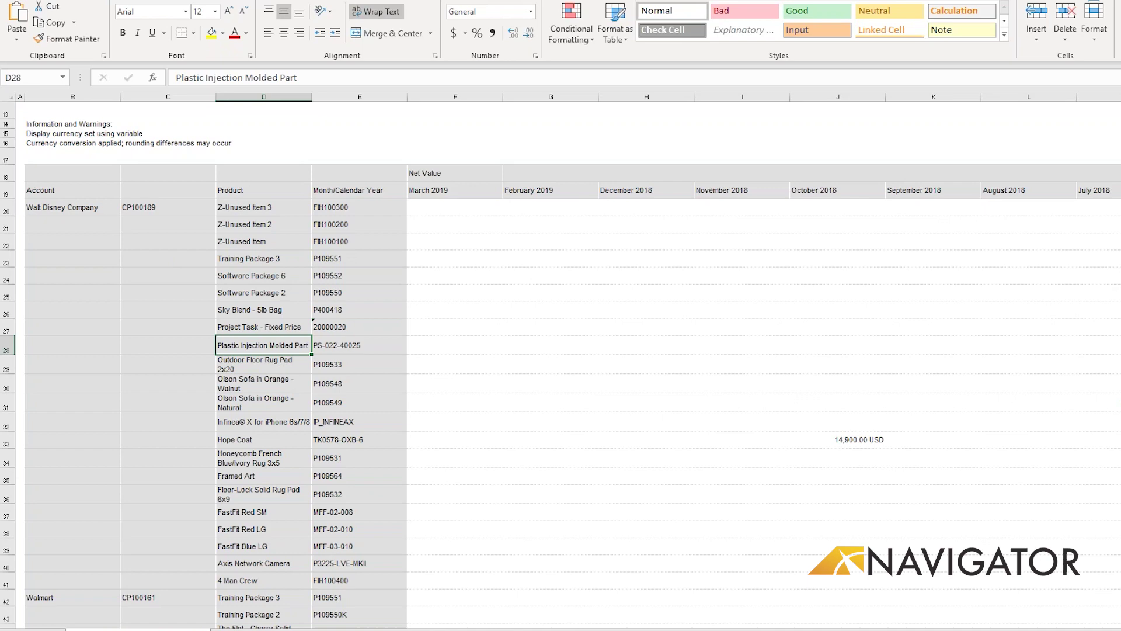
click(18, 1)
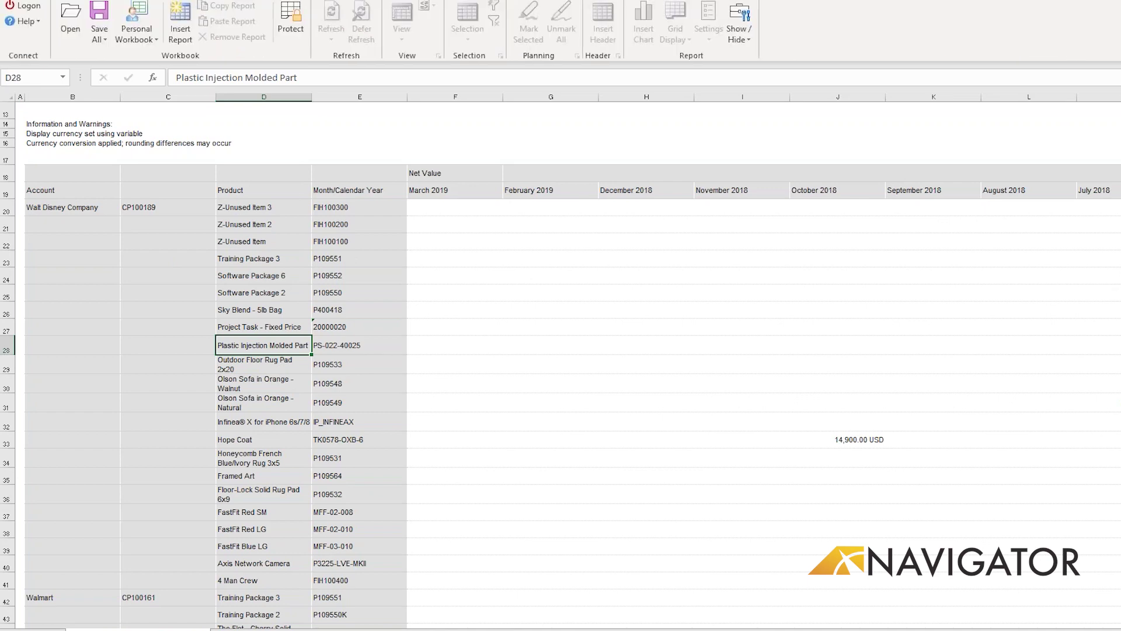
click(17, 6)
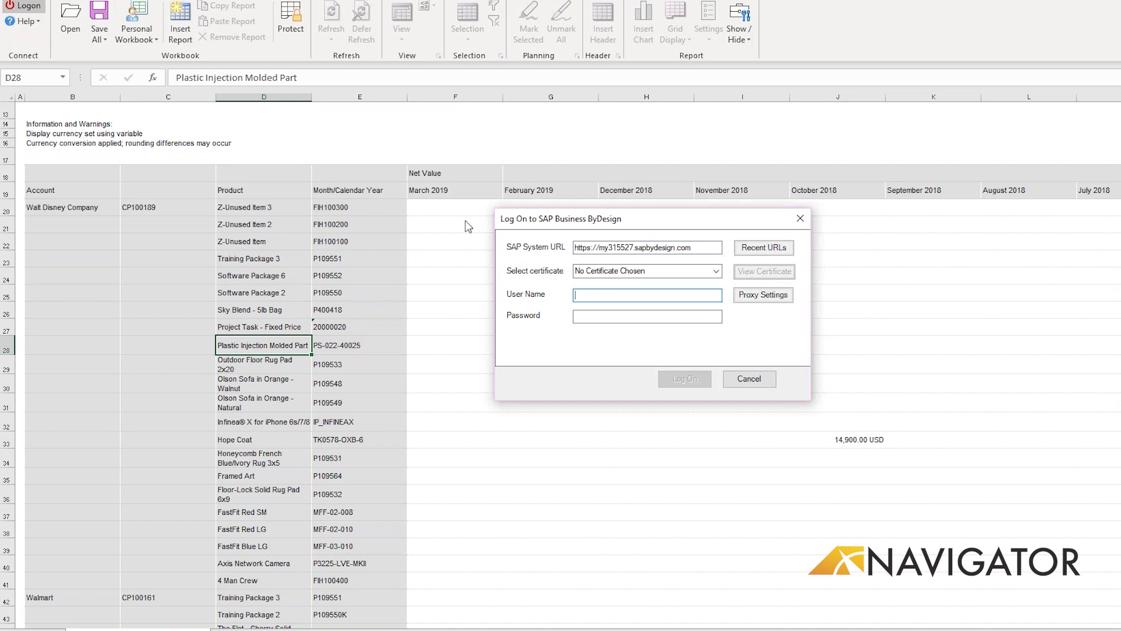
text(sales01p)
key(Tab)
text(*******)
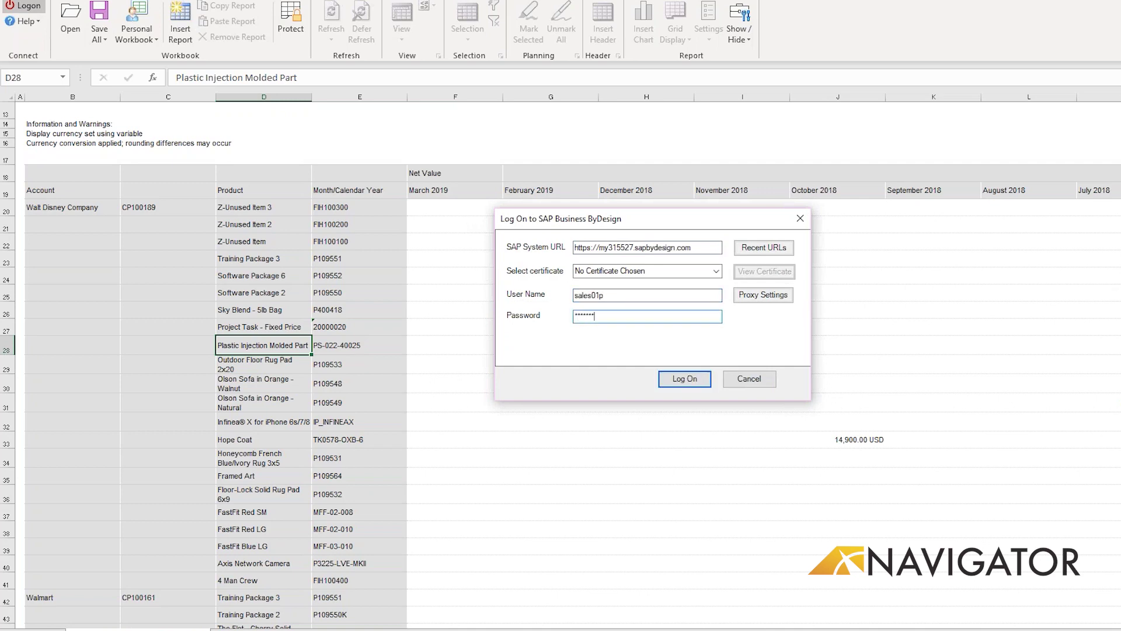
text(*)
key(Return)
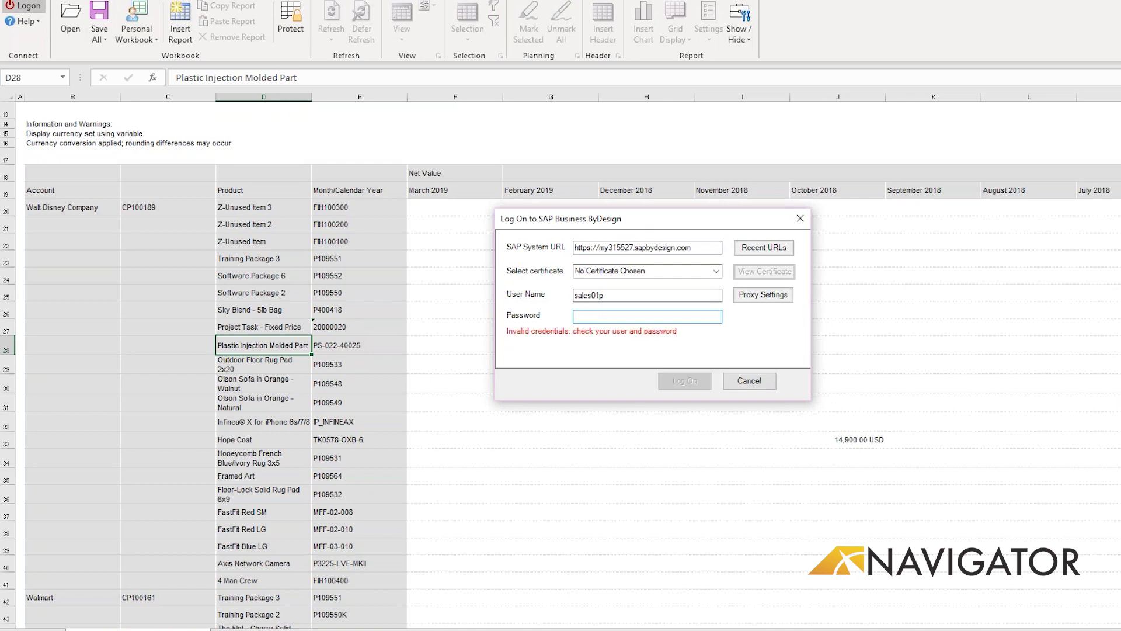
text(*******)
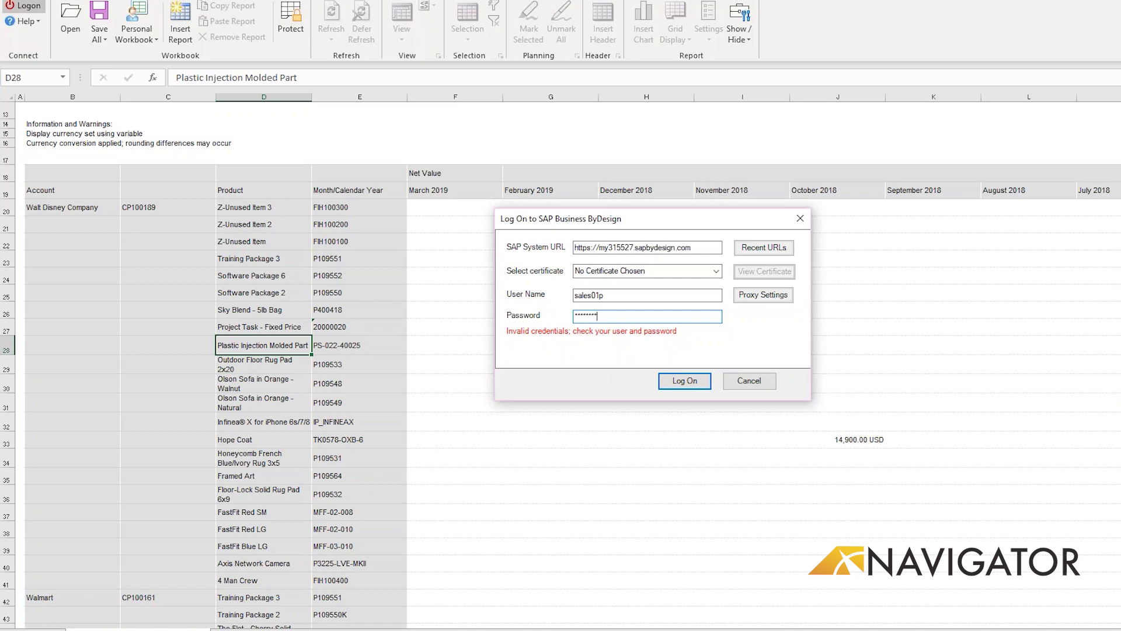
key(Return)
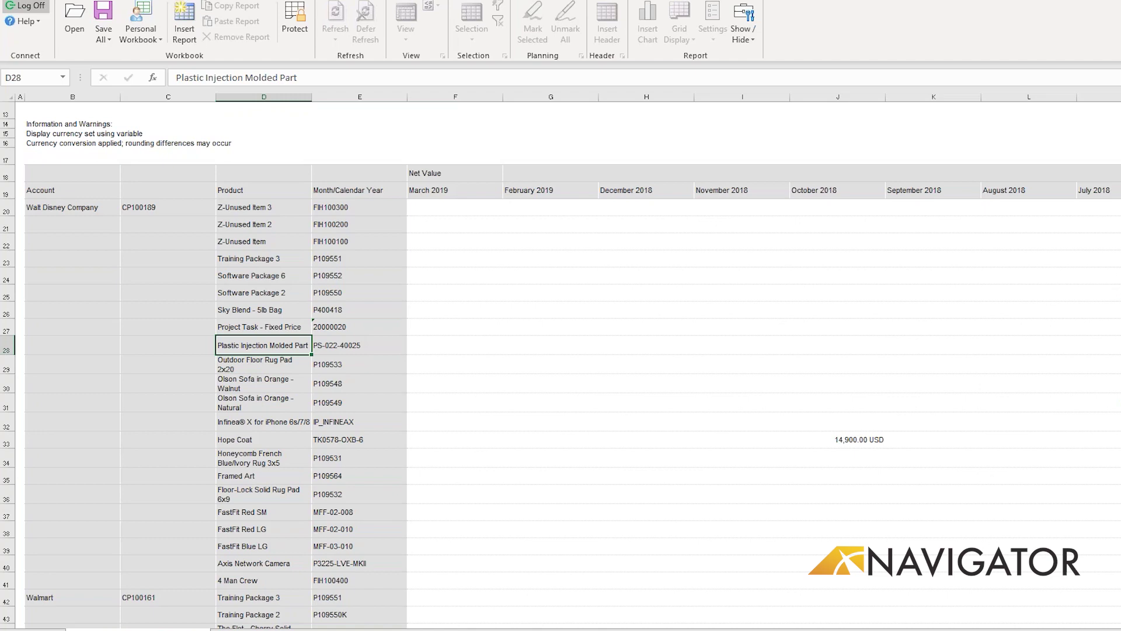
Step: On an empty sheet, open and enlarge the Insert Report catalogue and search it for 'sales order vol'
key(ctrl+Page_Down)
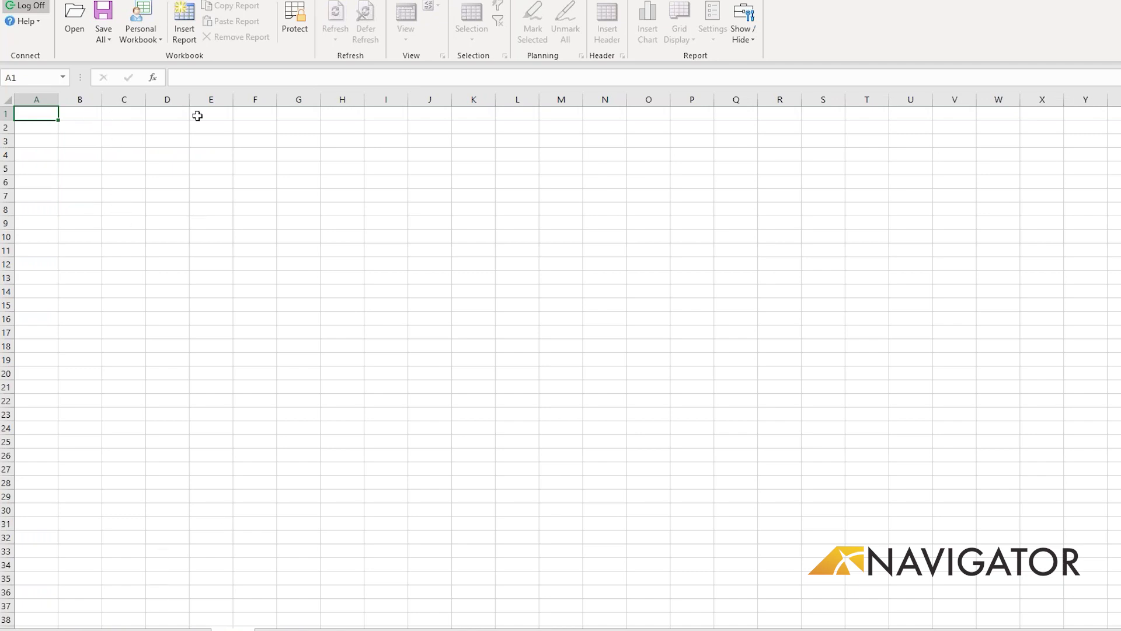
click(184, 30)
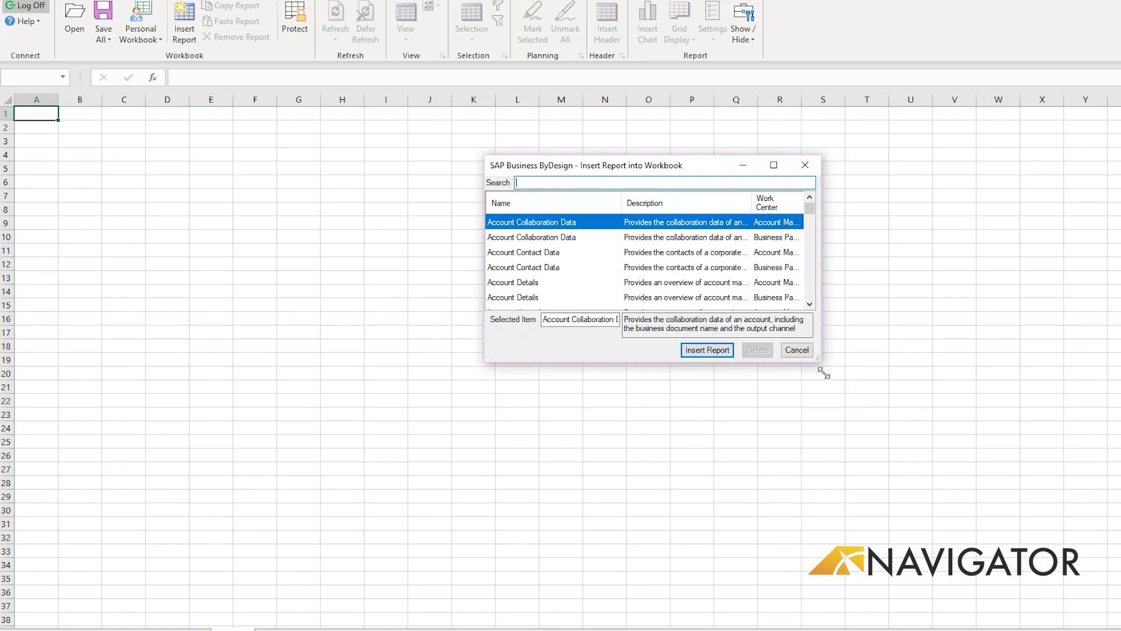
drag(823, 372, 848, 589)
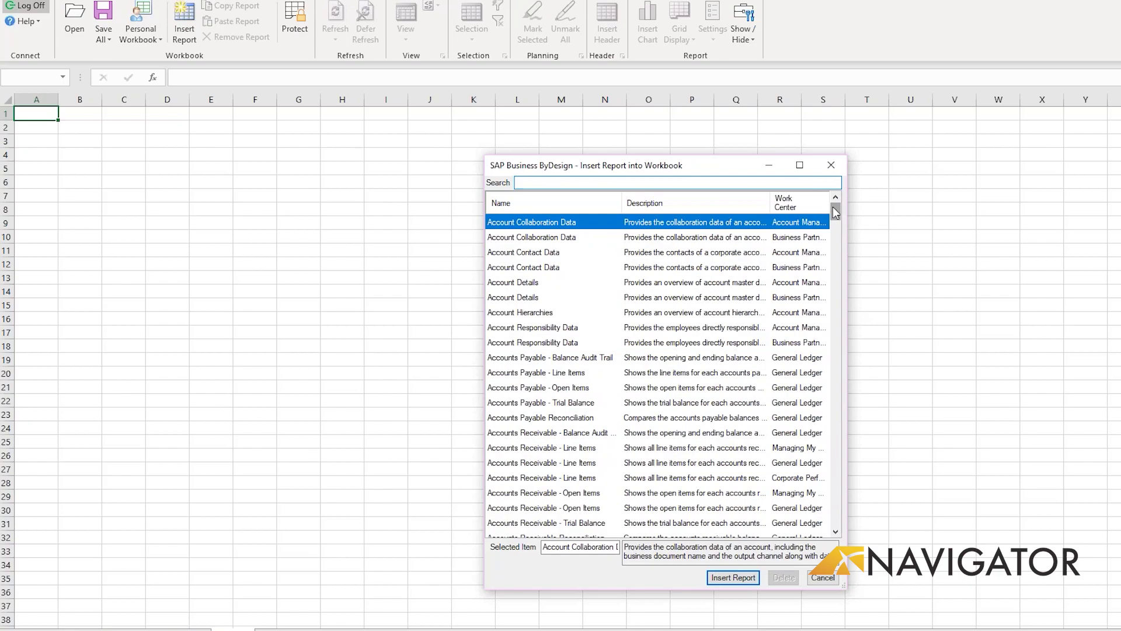
drag(832, 209, 846, 450)
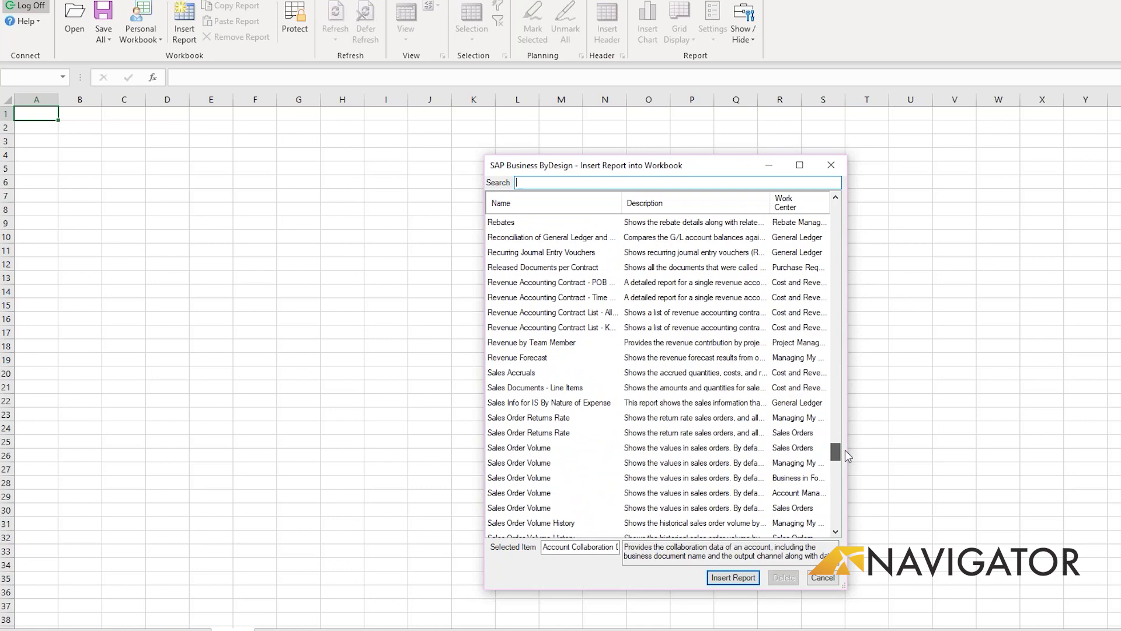
drag(846, 451, 845, 329)
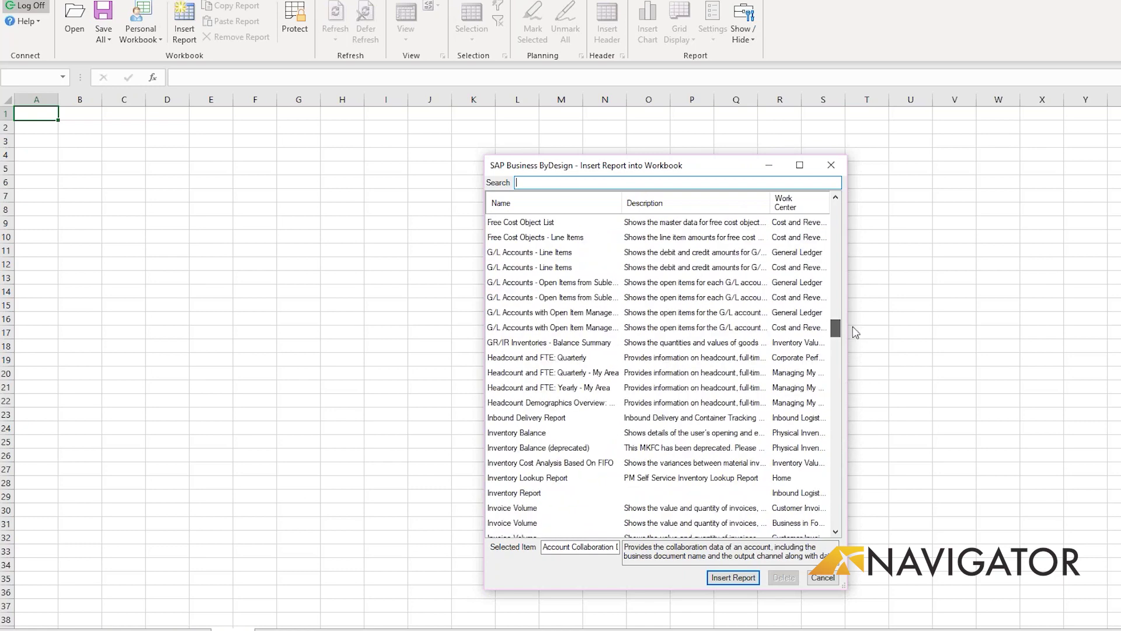
click(565, 181)
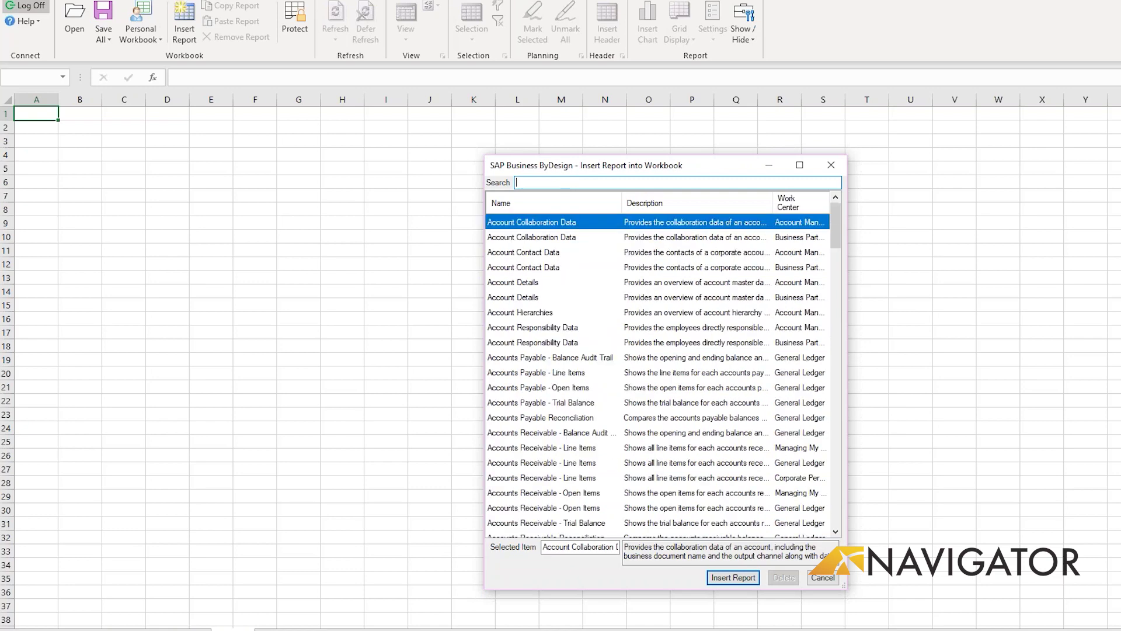
text(sales order vol)
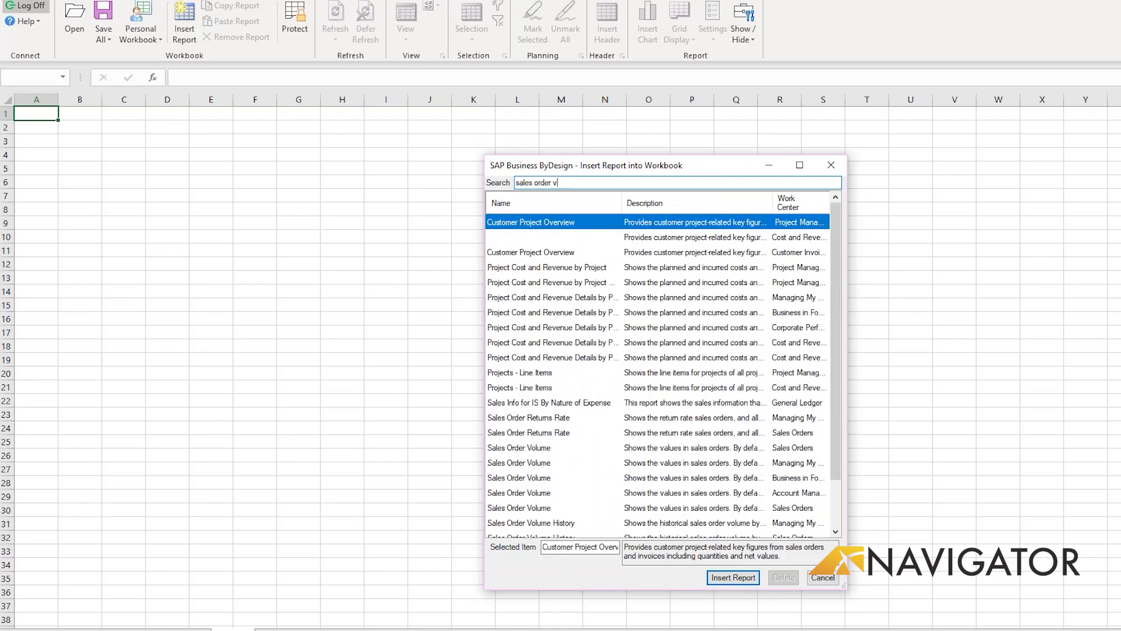
Step: Insert the Sales Order Volume report, then add the Invoiced Amount key figure as a column
click(732, 577)
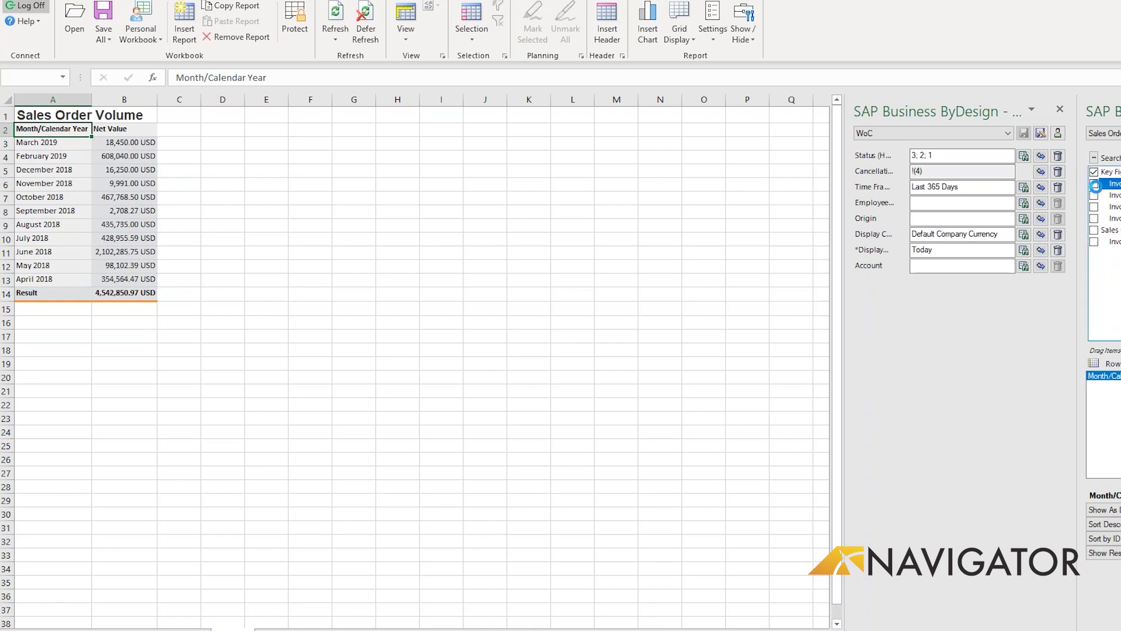
click(1094, 184)
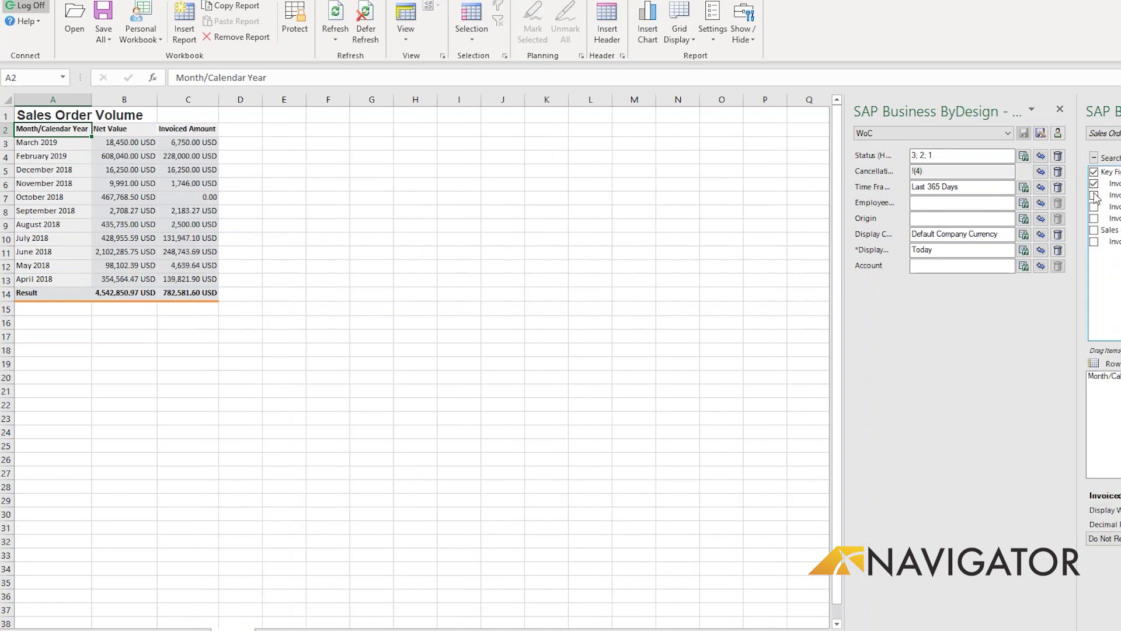
Step: Add the heading 'Backlog' in D2 and the formula =B3-C3 in D3
click(228, 131)
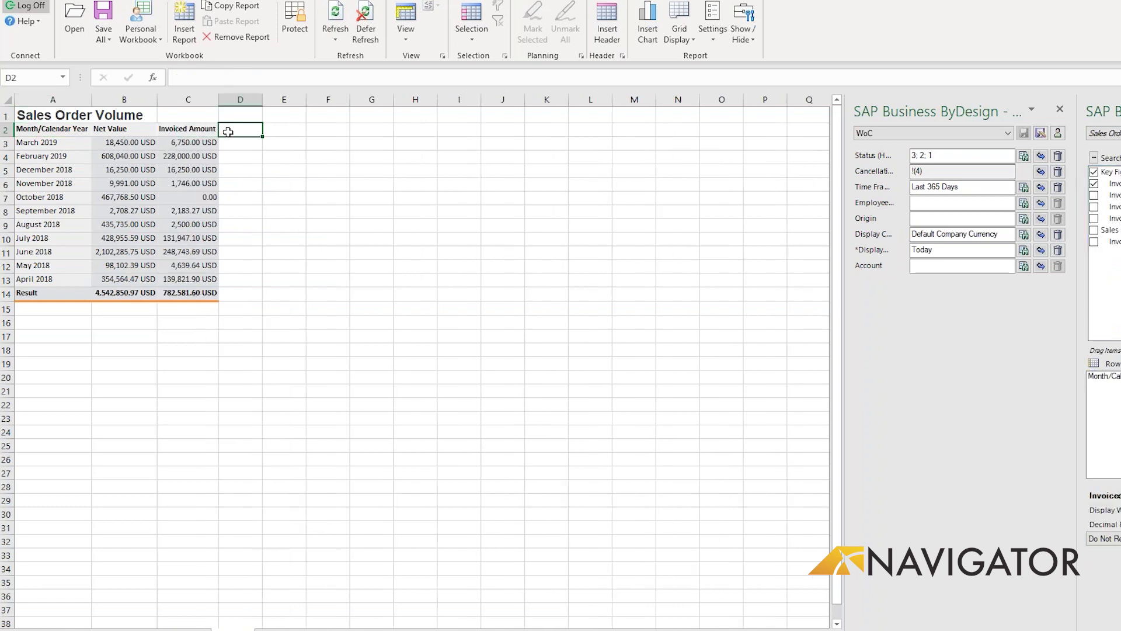
text(Backlog)
click(224, 144)
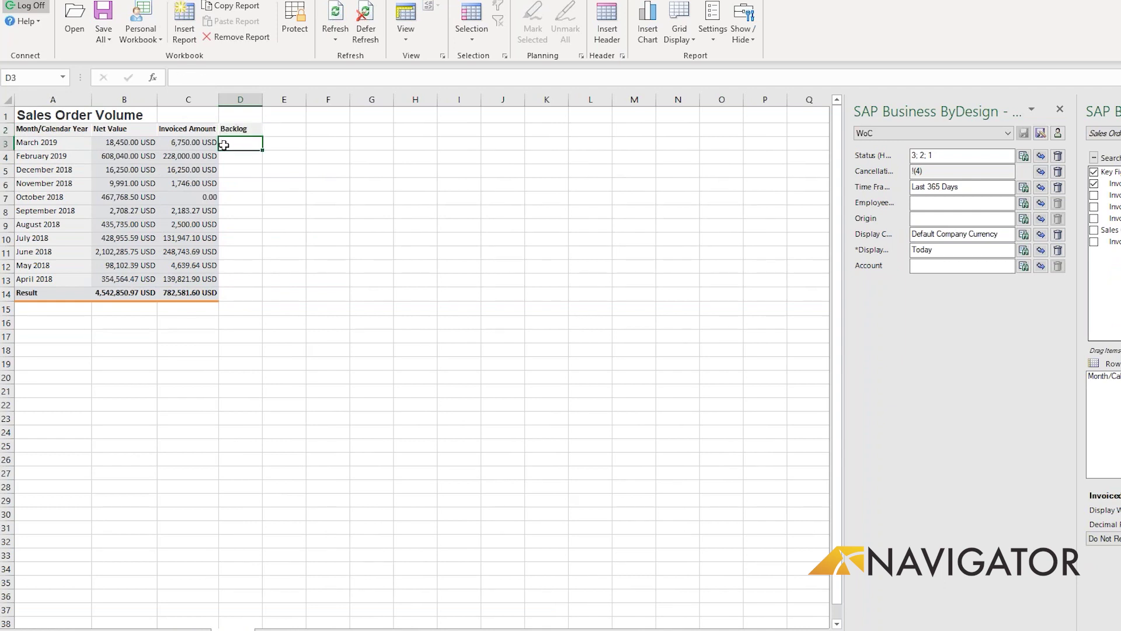
text(=)
click(135, 143)
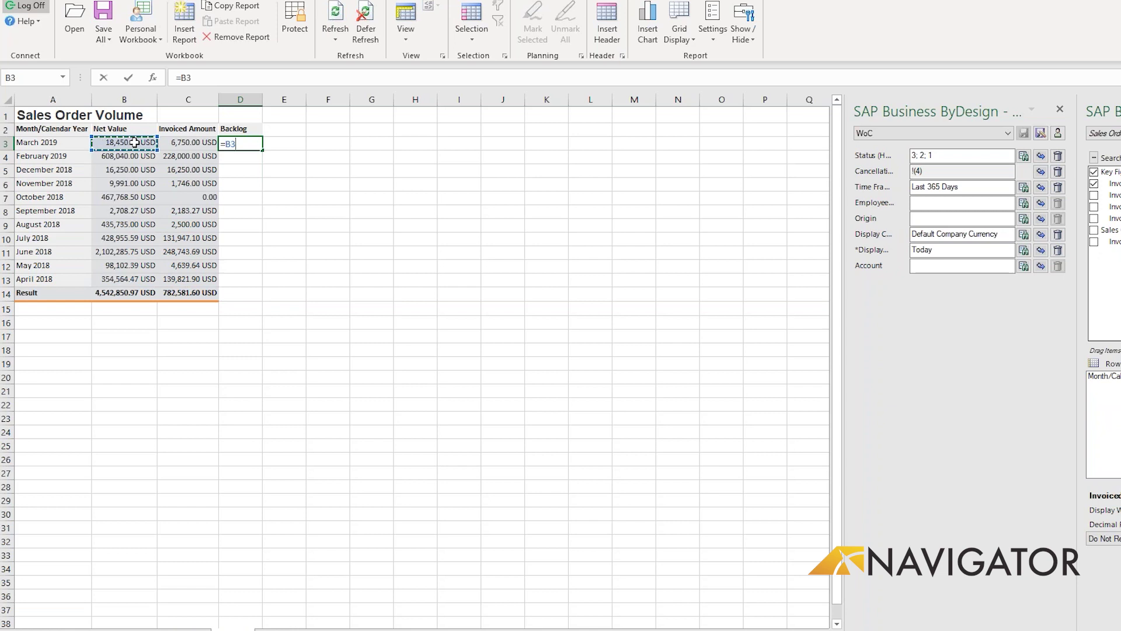
text(-)
click(190, 143)
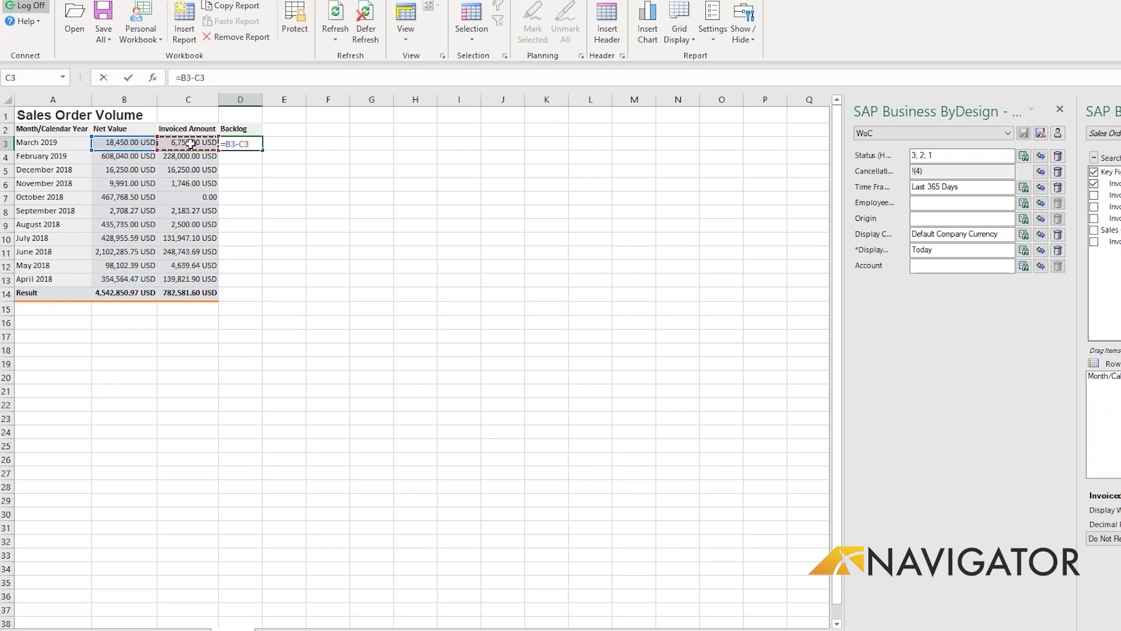
key(Return)
Step: Fill the Backlog formula down to the Result row and widen column D
click(242, 144)
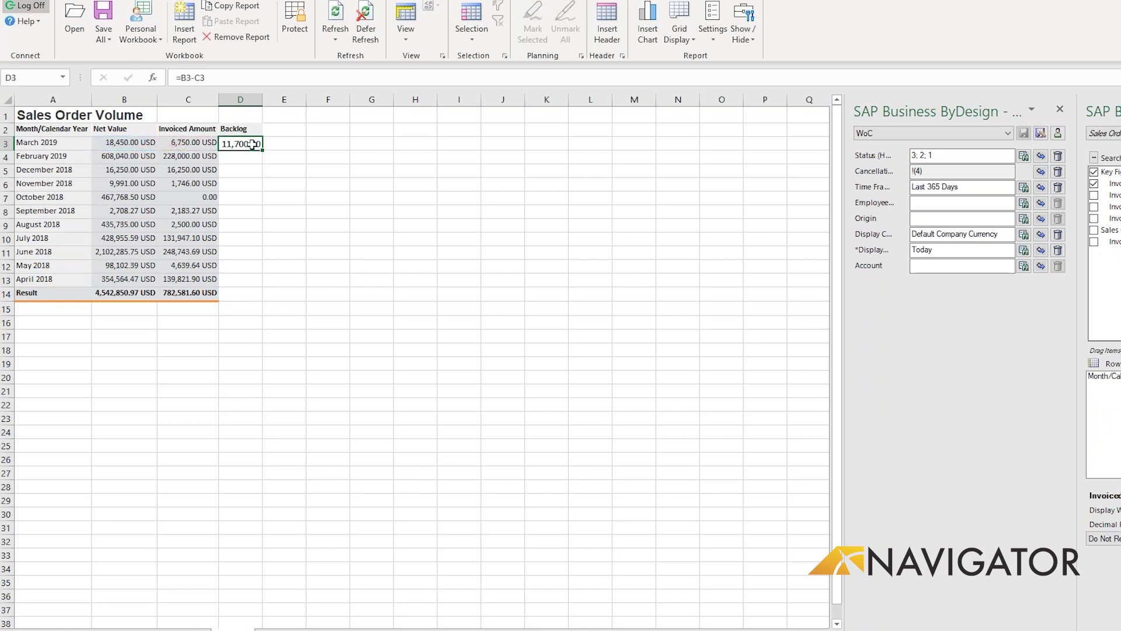
double_click(262, 150)
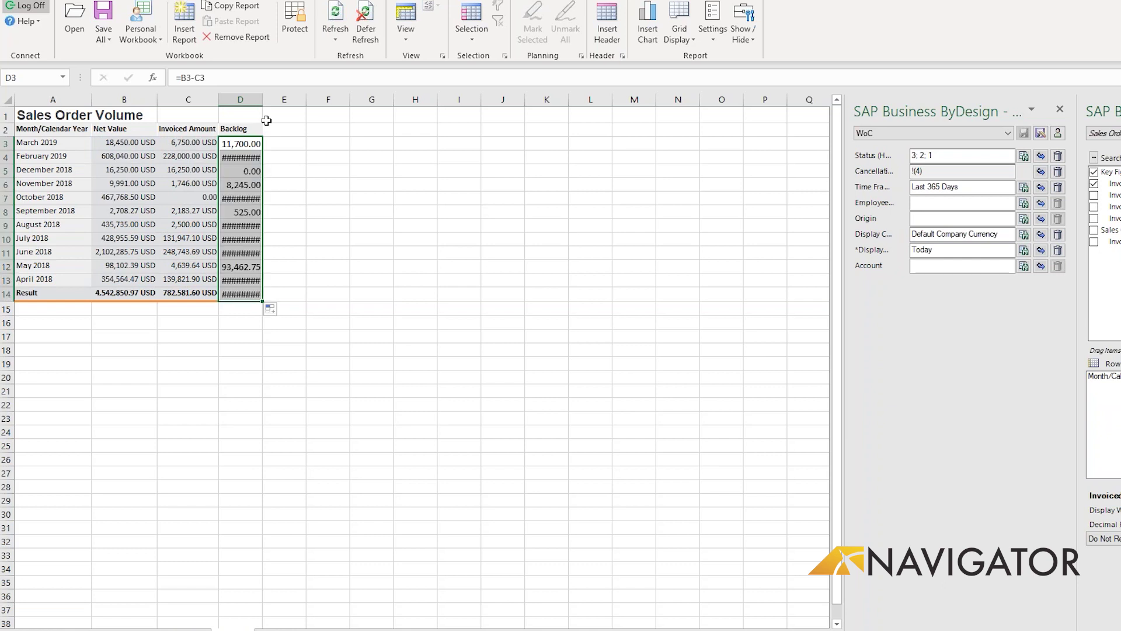
drag(262, 98, 295, 97)
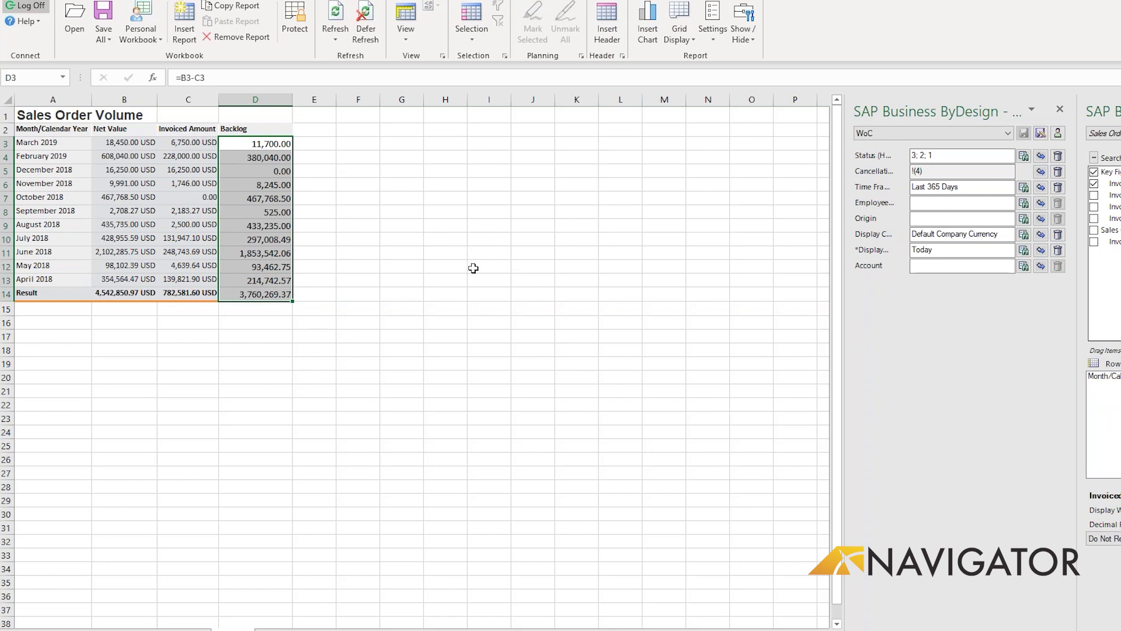
Step: Refresh all workbook reports, then close Excel without saving and close the web Sales Order Volume report
click(338, 36)
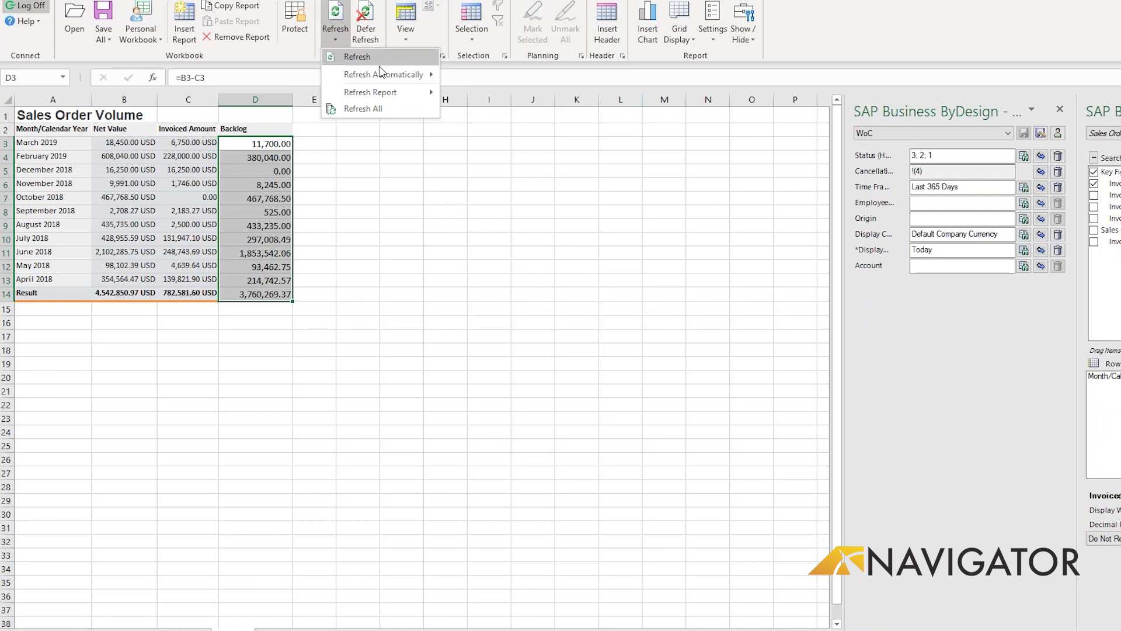
mouse_move(383, 72)
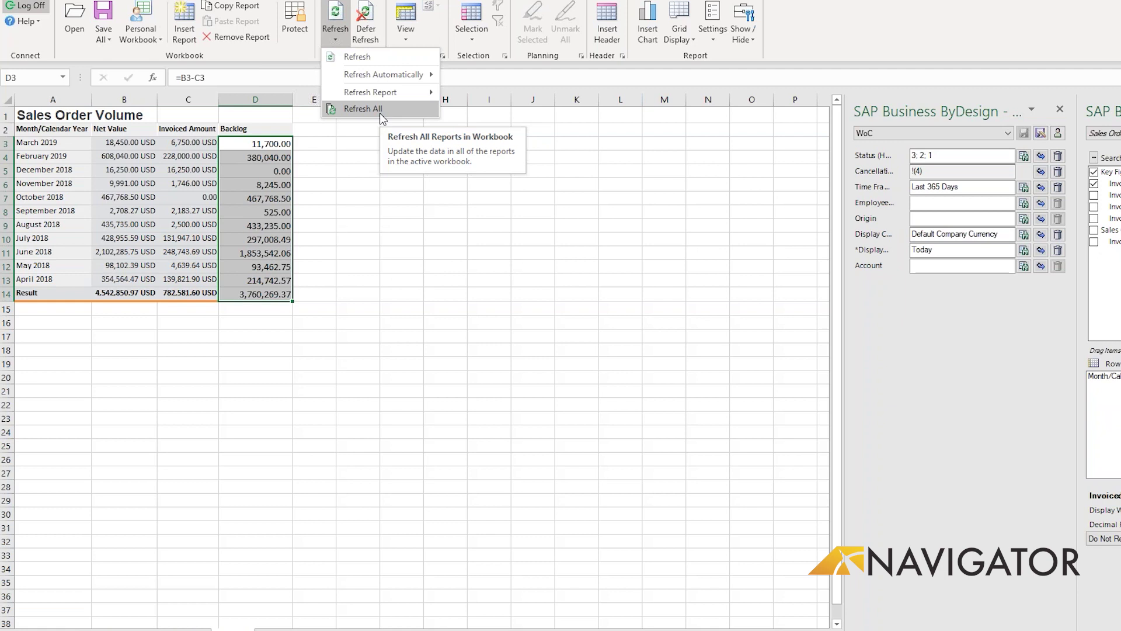
click(414, 110)
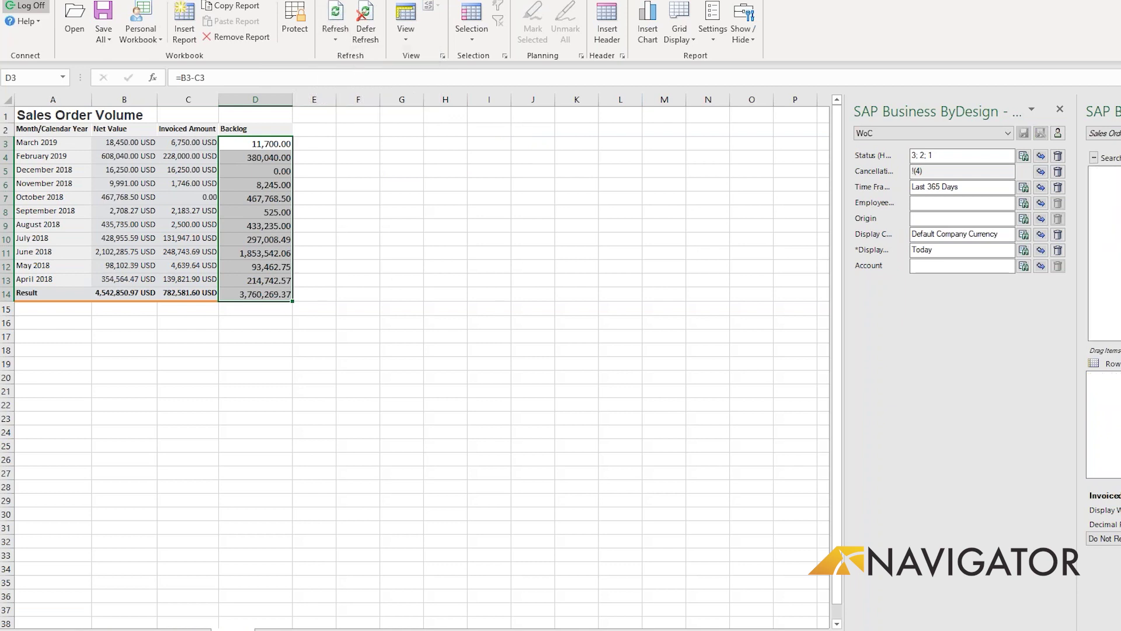
click(661, 328)
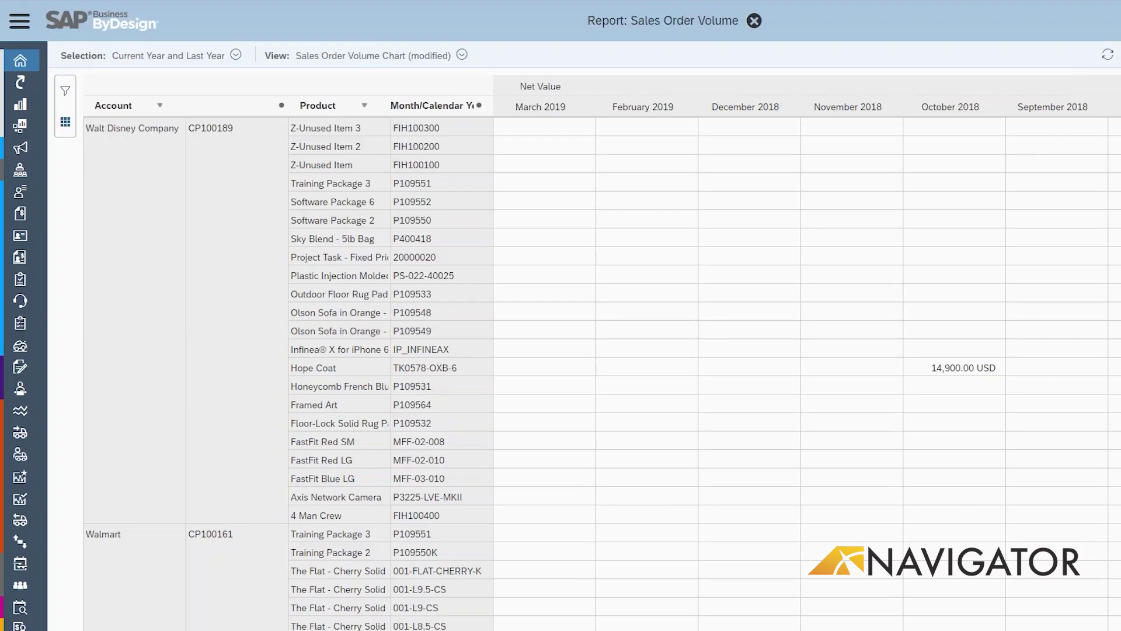
click(754, 22)
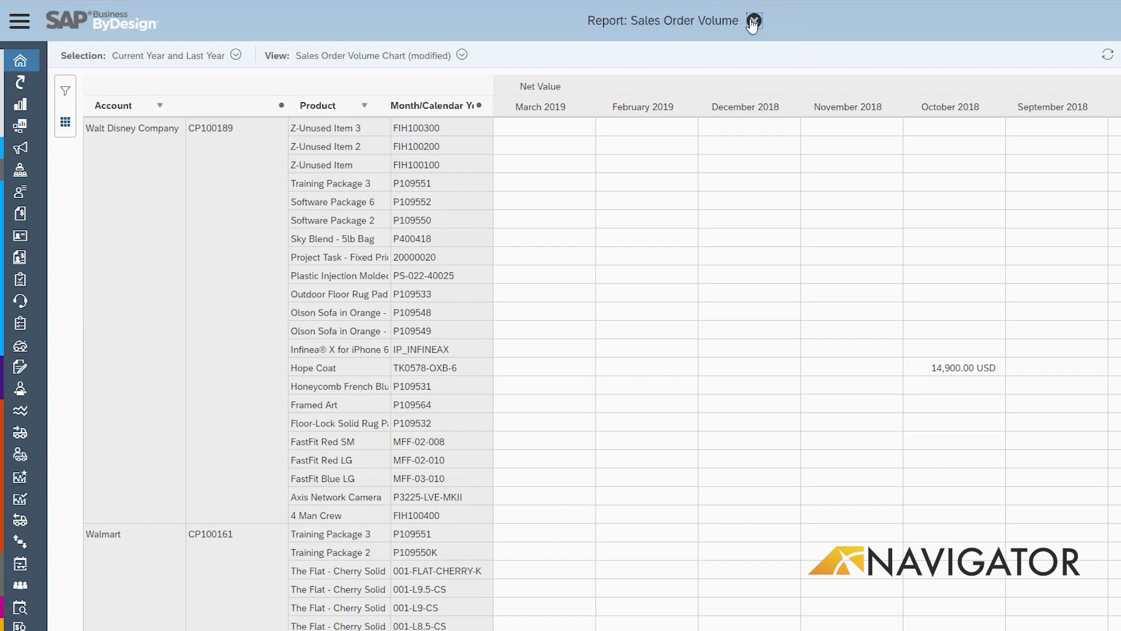